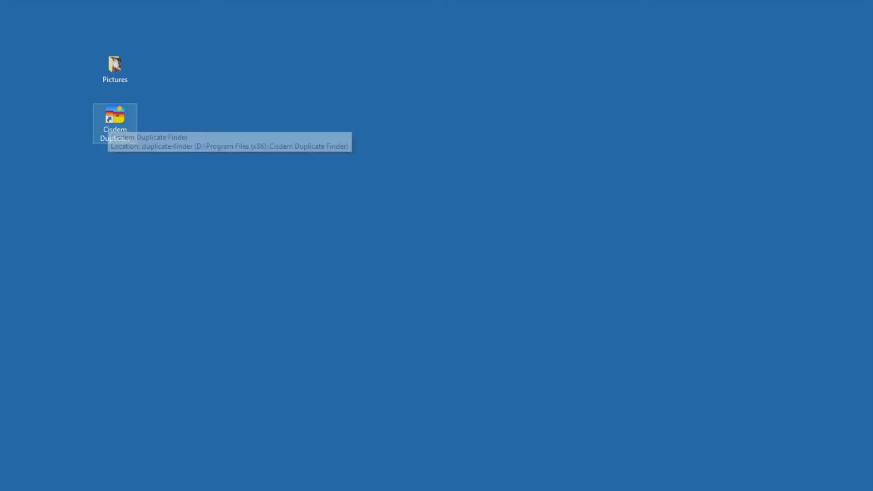
# Open Cisdem Duplicate Finder and add the desktop's Pictures folder as the folder to scan
pyautogui.doubleClick(114, 119)
pyautogui.doubleClick(115, 116)
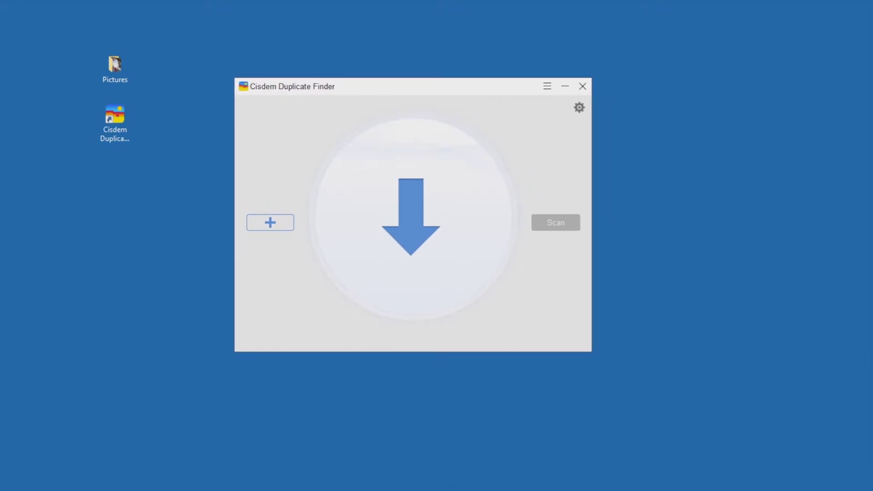
pyautogui.moveTo(114, 66); pyautogui.dragTo(409, 214)
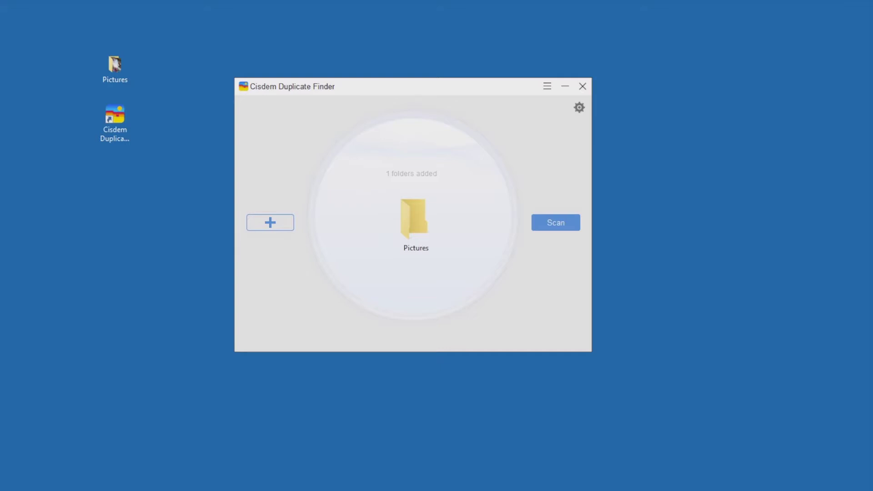
# Make sure the similar images function is enabled in the settings and save them
pyautogui.click(580, 107)
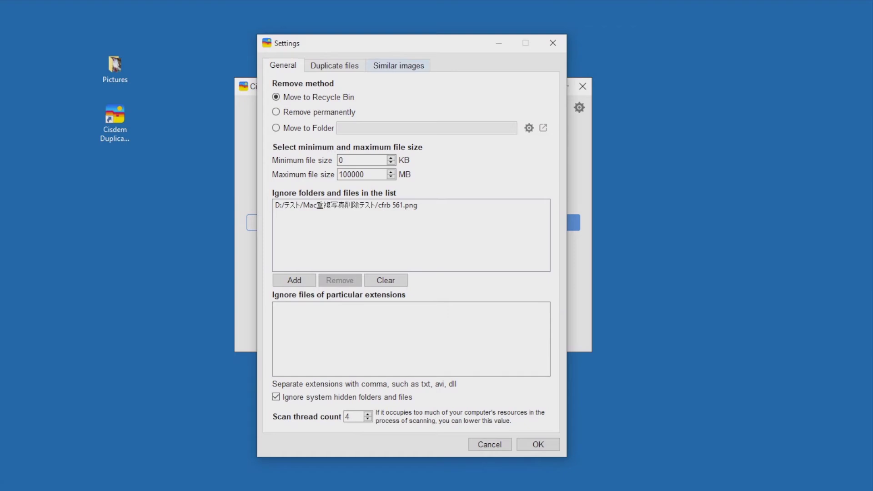
pyautogui.click(398, 66)
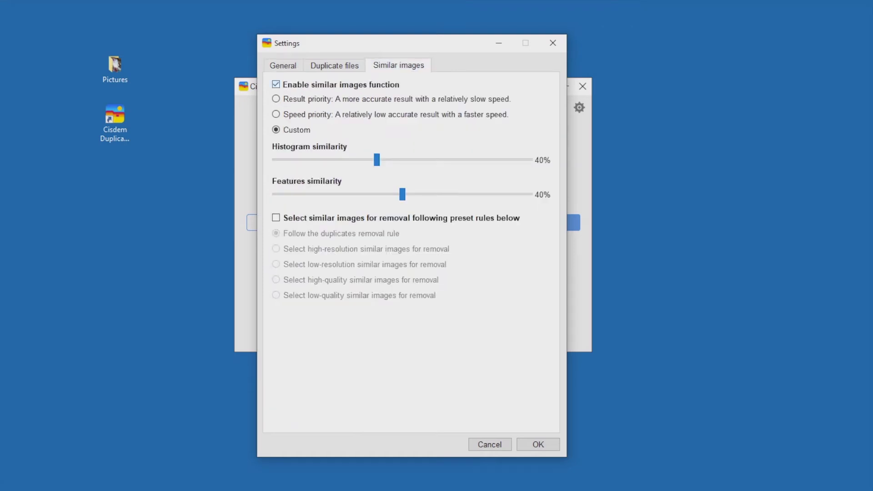
pyautogui.click(276, 85)
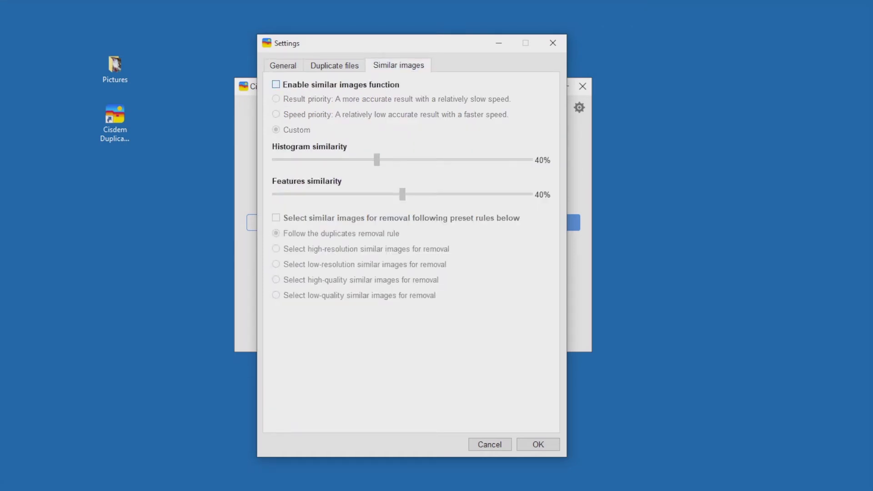
pyautogui.press('space')
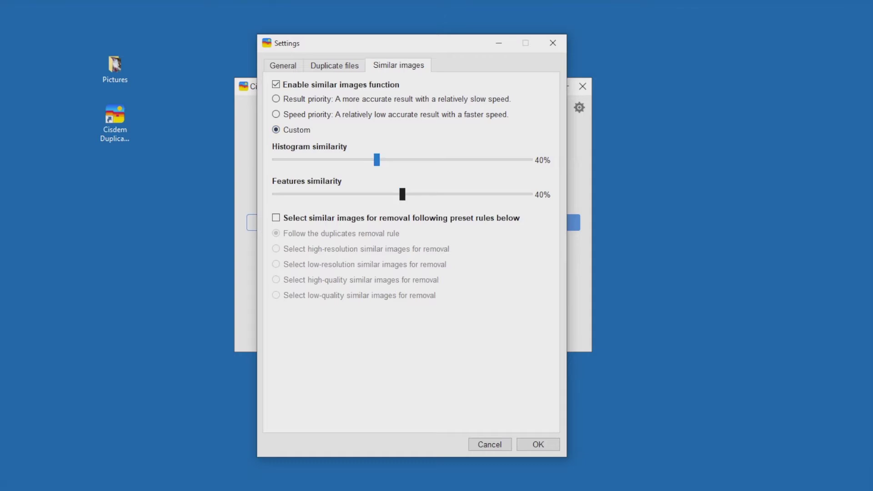
pyautogui.press('Return')
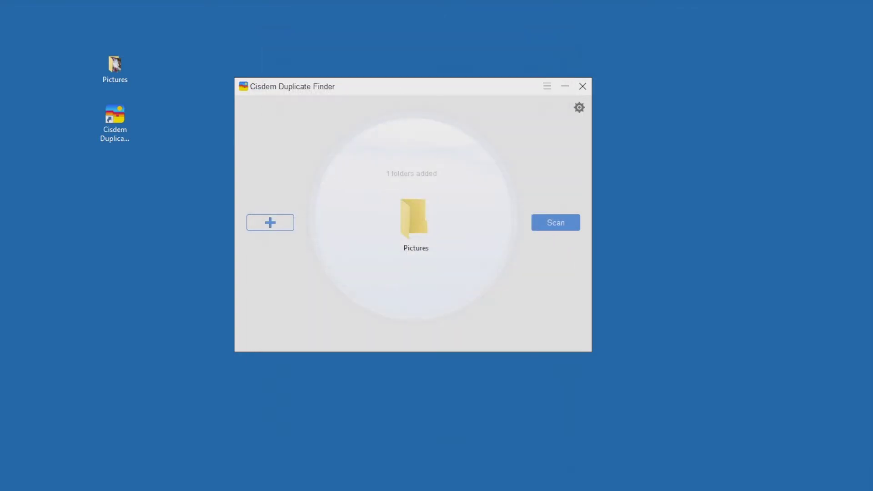
# Scan the Pictures folder for duplicates and show only the duplicate images
pyautogui.click(555, 223)
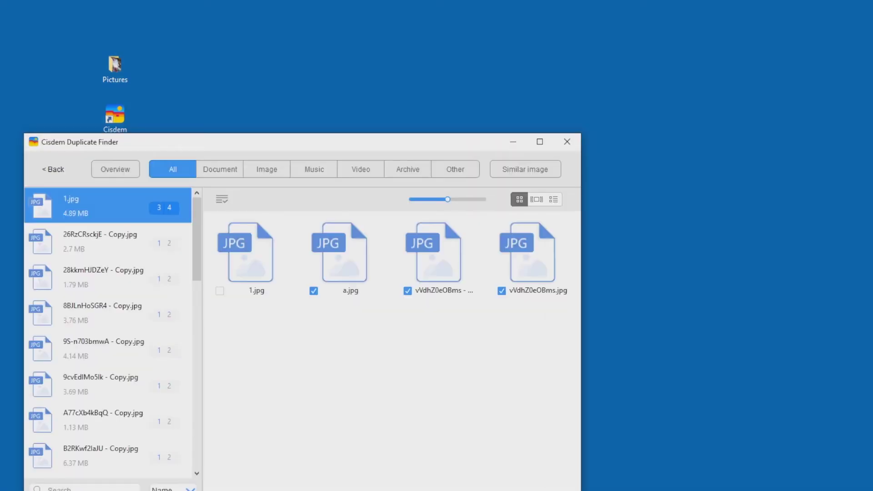
pyautogui.moveTo(302, 142); pyautogui.dragTo(418, 58)
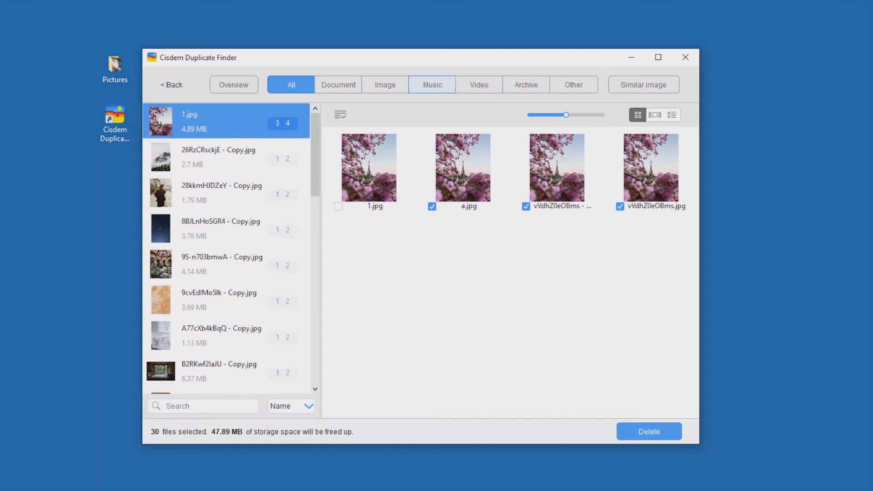
pyautogui.click(385, 85)
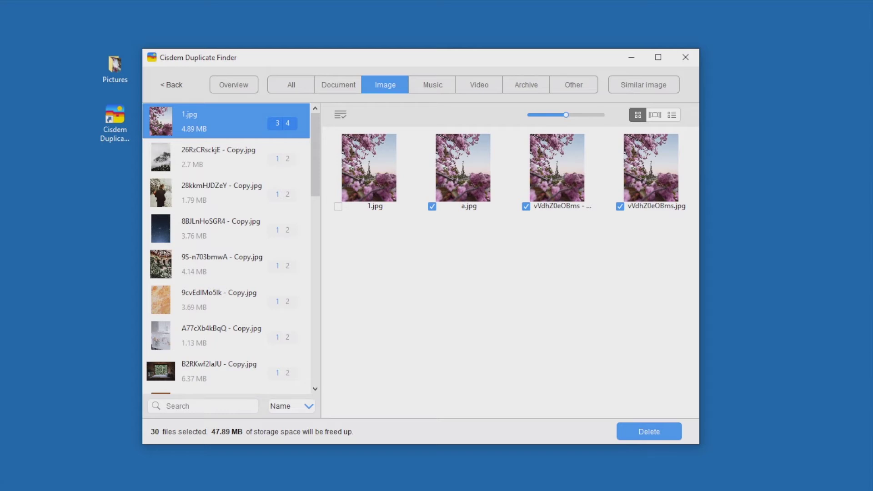
# Show the similar images with enlarged thumbnails and examine several groups, including image (38).jpg and its lookalike
pyautogui.click(643, 85)
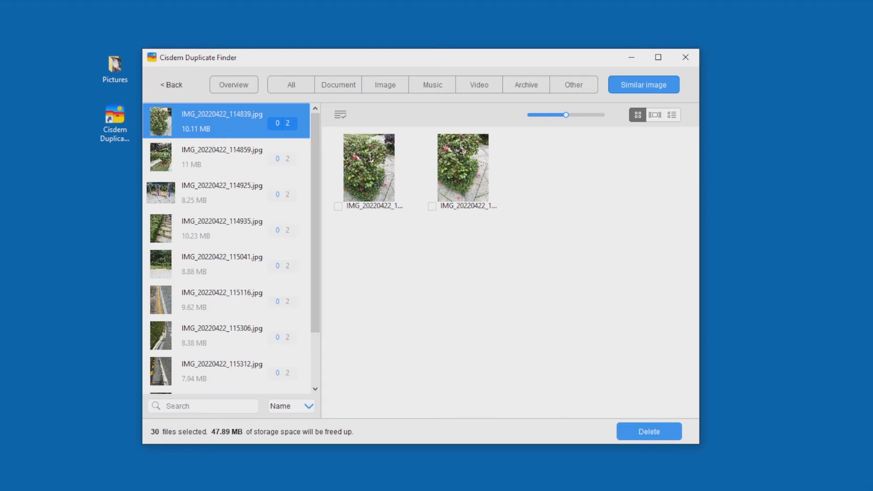
pyautogui.moveTo(566, 115); pyautogui.dragTo(602, 115)
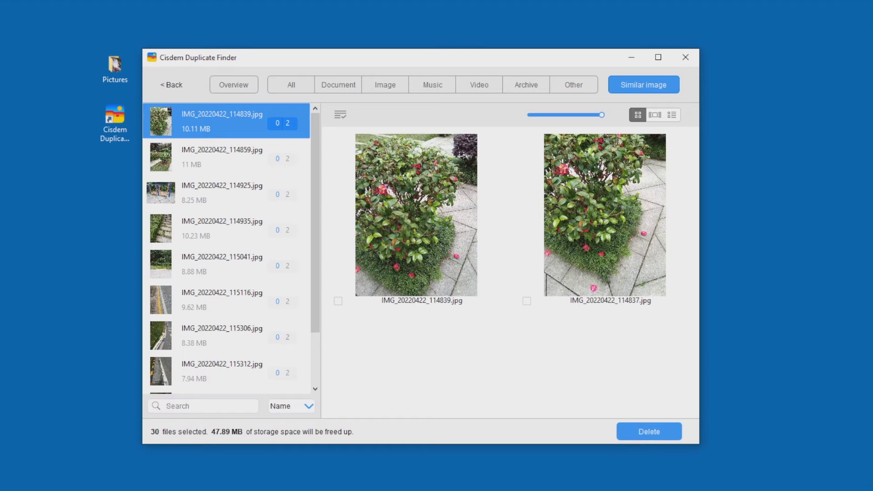
pyautogui.click(226, 157)
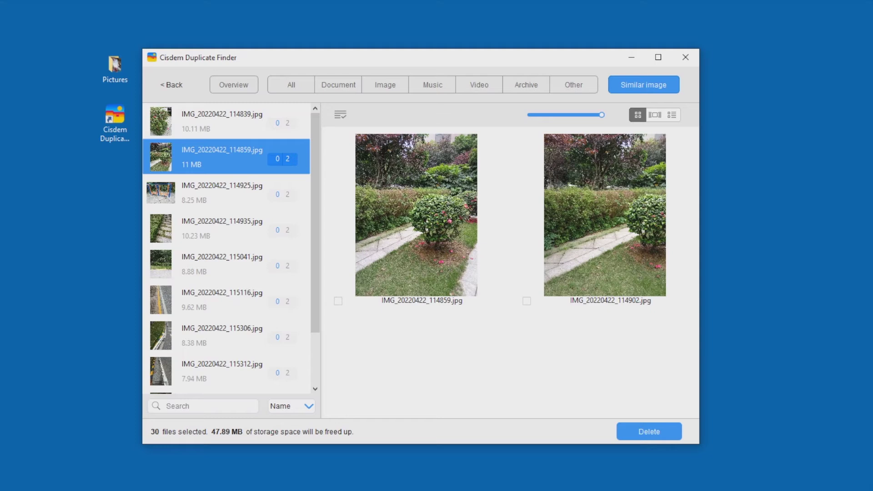
pyautogui.click(226, 192)
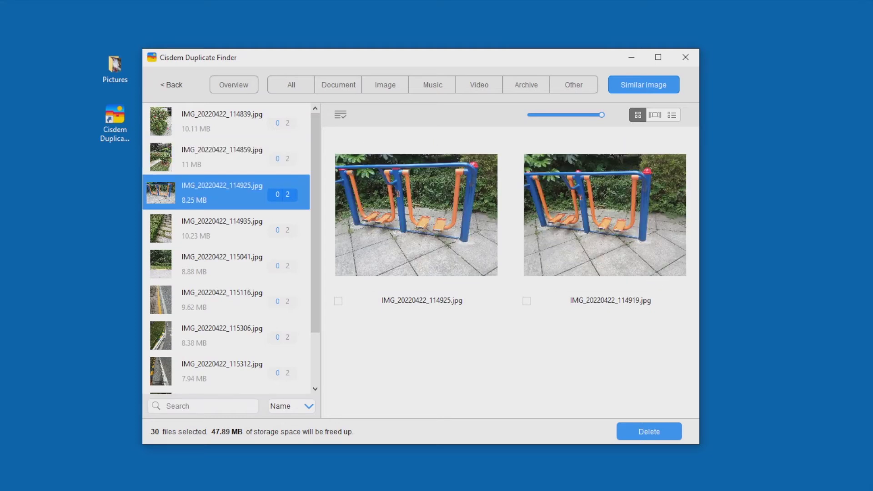
pyautogui.scroll(-2, 226, 248)
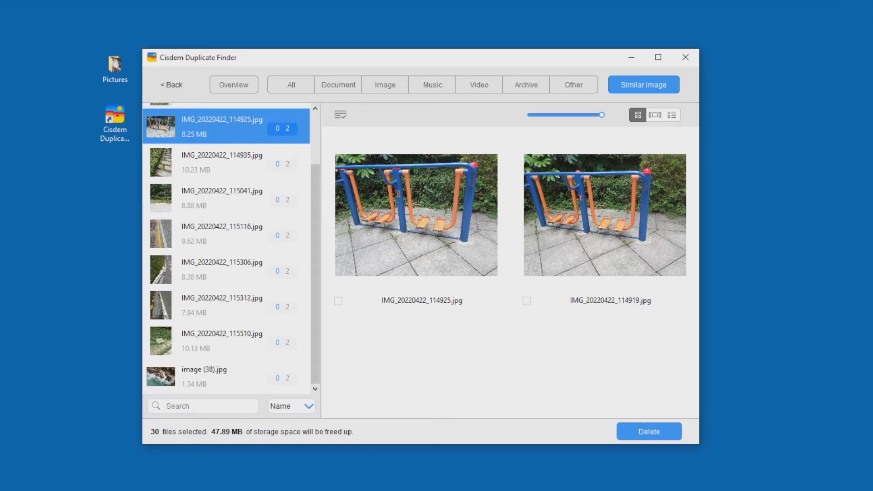
pyautogui.click(226, 377)
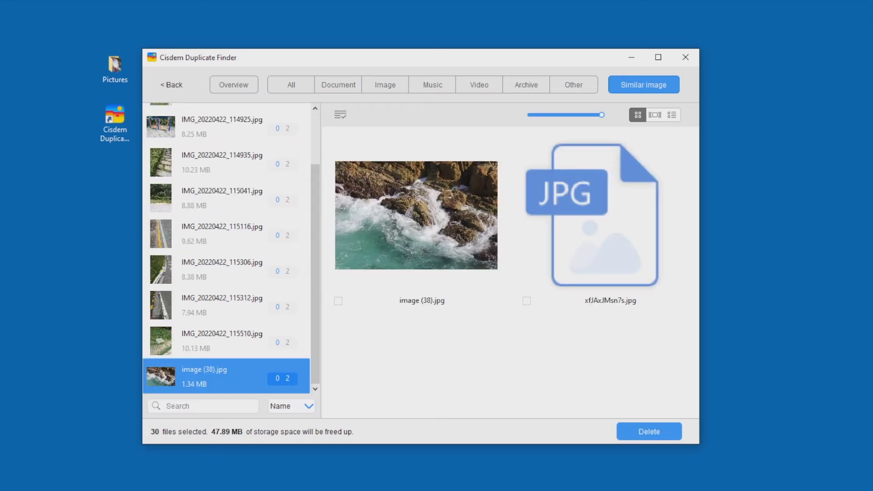
pyautogui.click(527, 301)
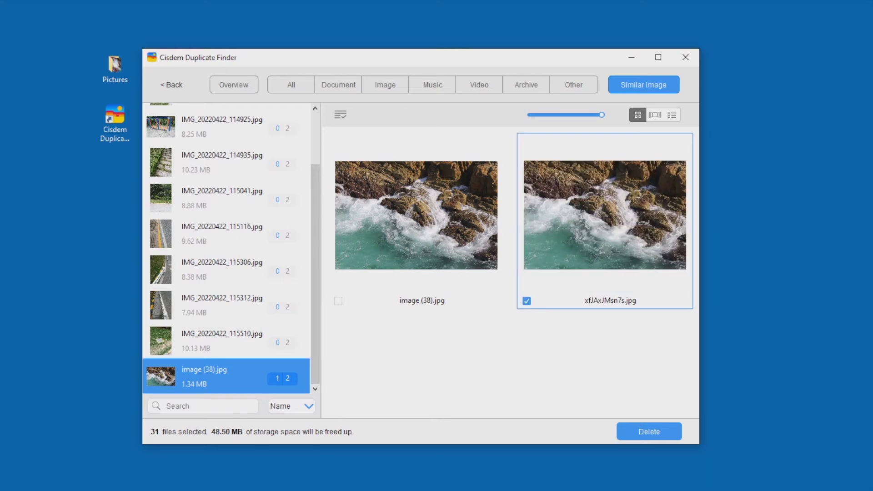
pyautogui.click(526, 301)
# Examine the file details of the image (38) and IMG_20220422_114839 similar image groups
pyautogui.click(671, 115)
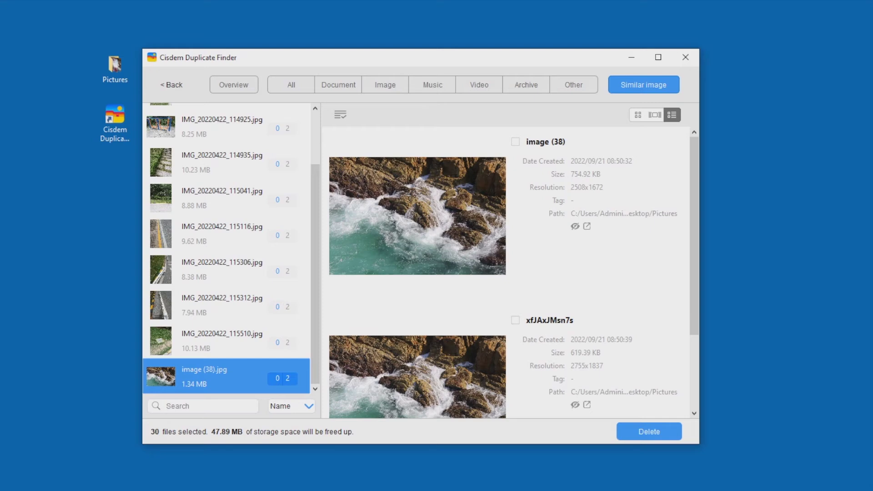
pyautogui.scroll(2, 226, 249)
pyautogui.click(227, 121)
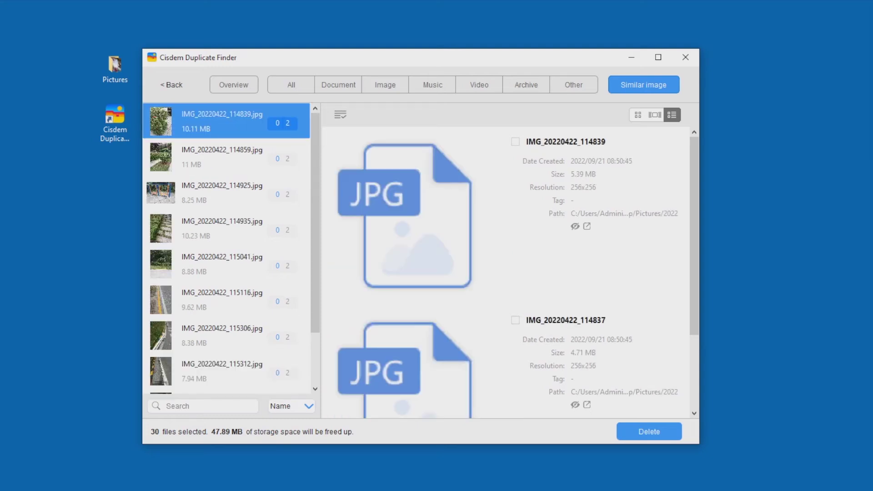
# Return to the thumbnail view and mark IMG_20220422_114837.jpg, IMG_20220422_114902.jpg and IMG_20220422_114925.jpg for removal
pyautogui.click(638, 114)
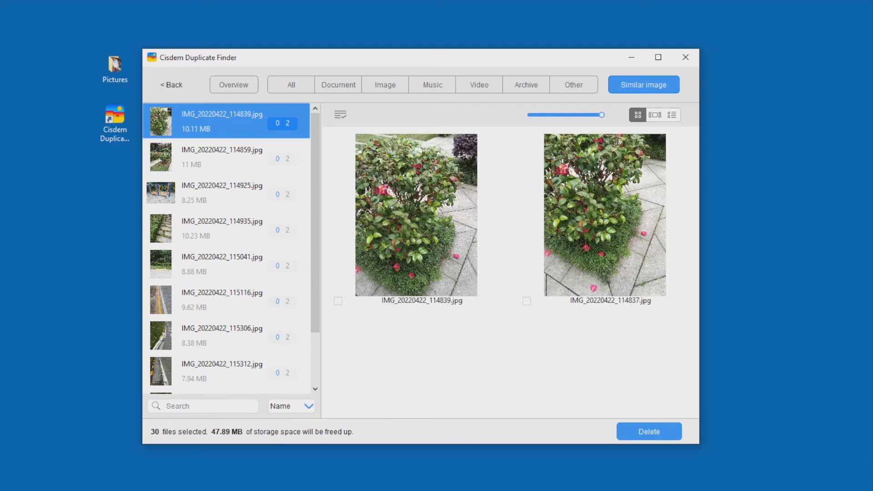
pyautogui.click(527, 301)
pyautogui.click(222, 157)
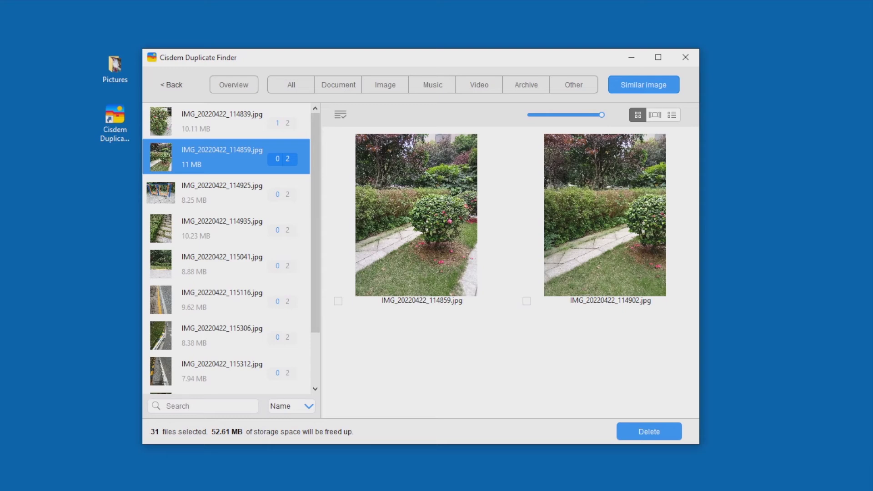
pyautogui.click(527, 301)
pyautogui.click(222, 193)
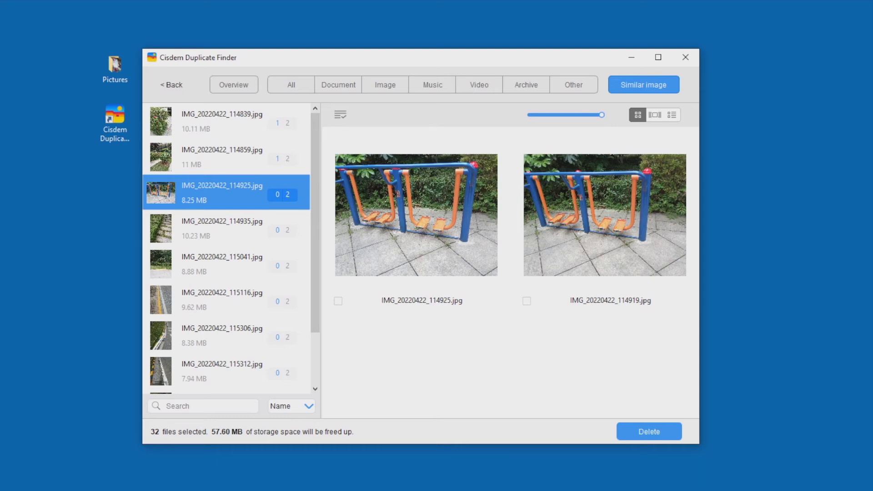
pyautogui.click(338, 301)
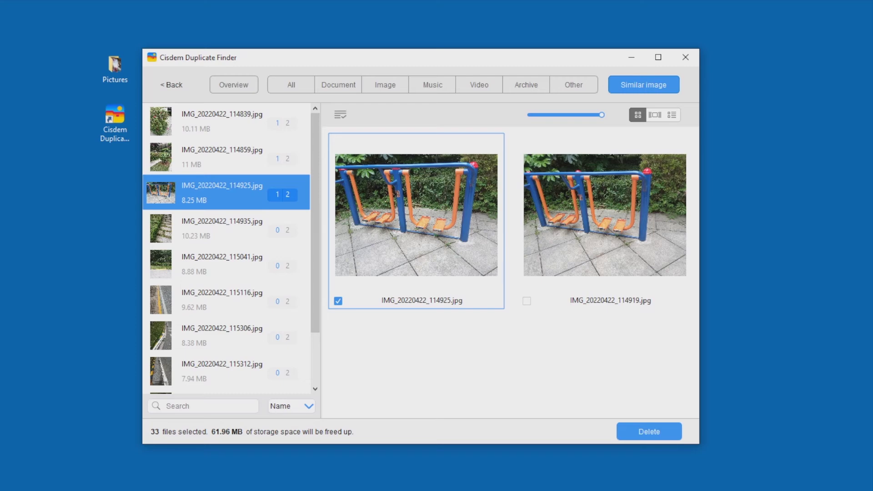
# Try to mark the low-quality images across all similar image groups for removal
pyautogui.hotkey('ctrl', 'a')
pyautogui.click(223, 157)
pyautogui.hotkey('ctrl', 'a')
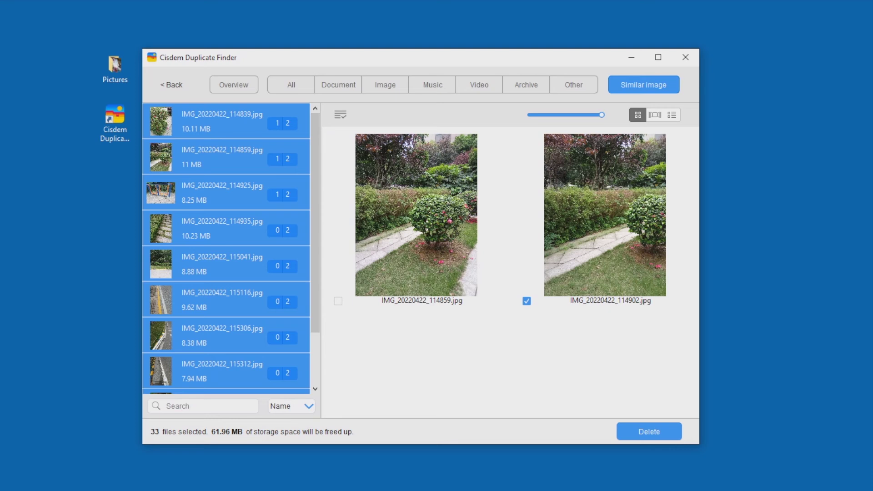
pyautogui.click(340, 115)
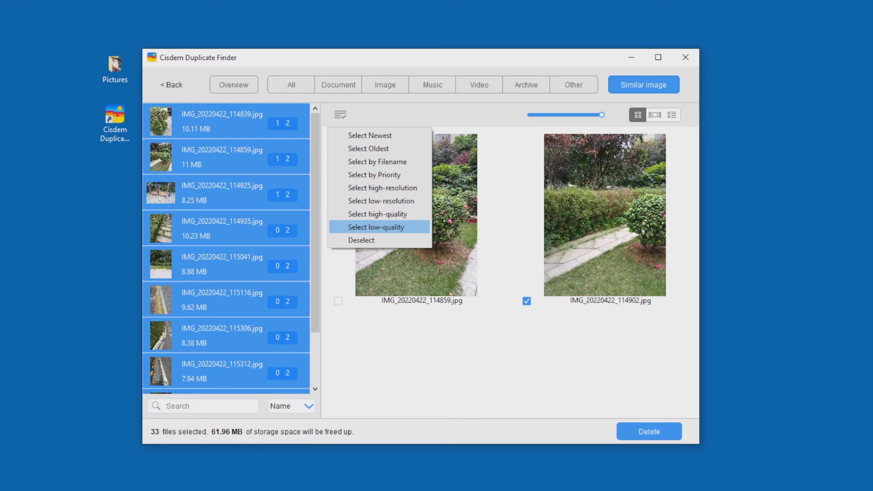
pyautogui.click(376, 227)
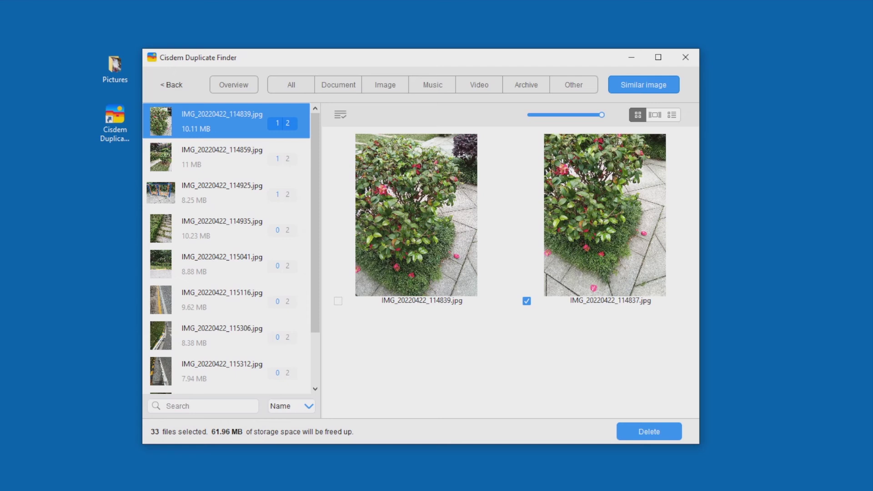
# Review which files are marked for removal in several duplicate image groups
pyautogui.click(385, 85)
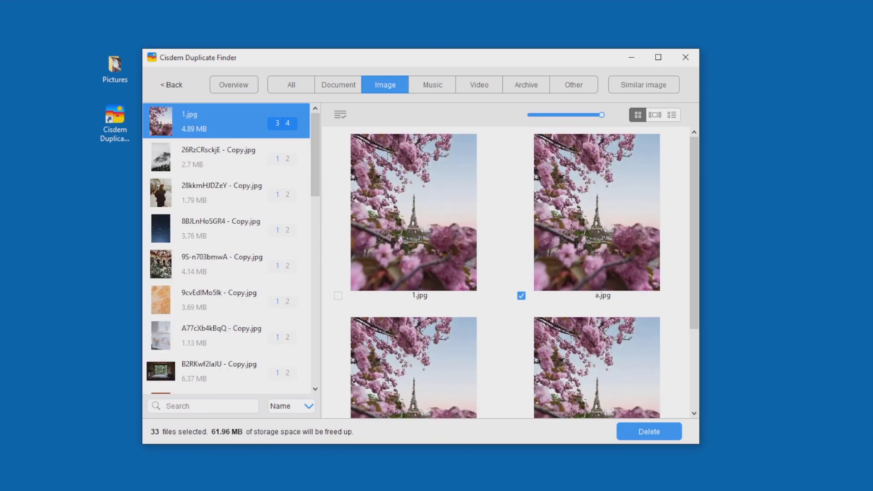
pyautogui.scroll(-2, 505, 273)
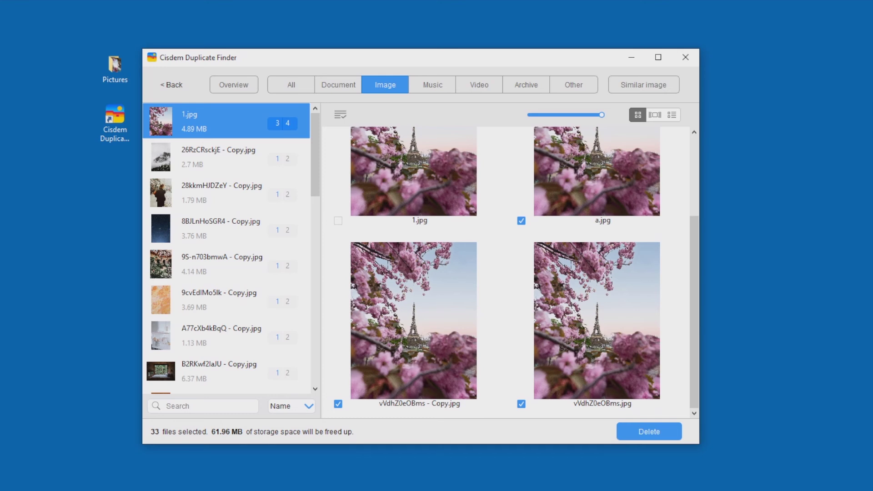
pyautogui.click(226, 157)
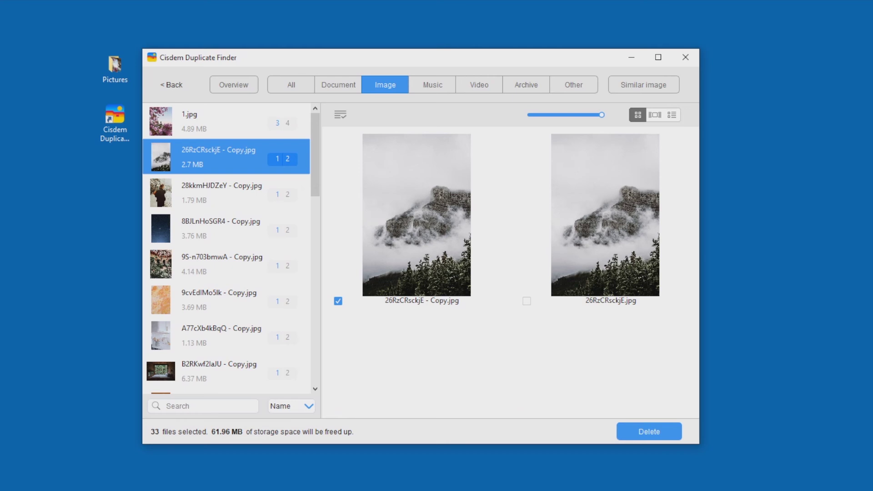
pyautogui.click(226, 228)
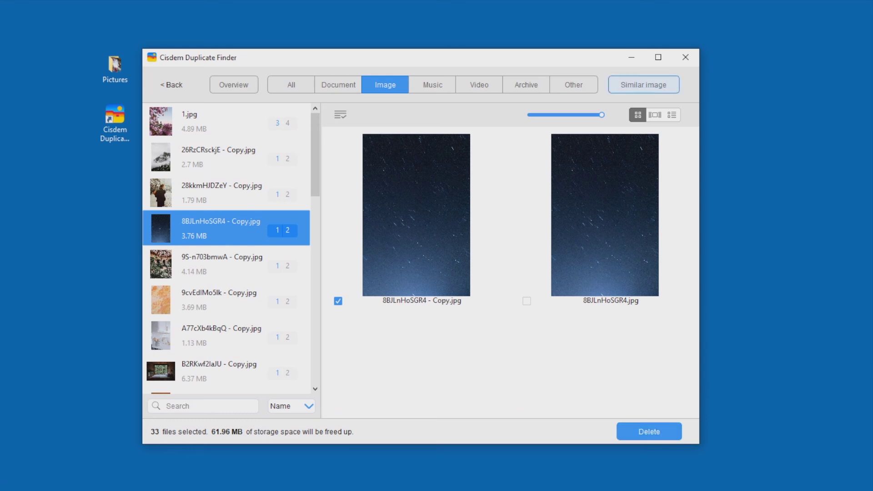
# Return to the similar images and delete all marked files to the Recycle Bin
pyautogui.click(644, 85)
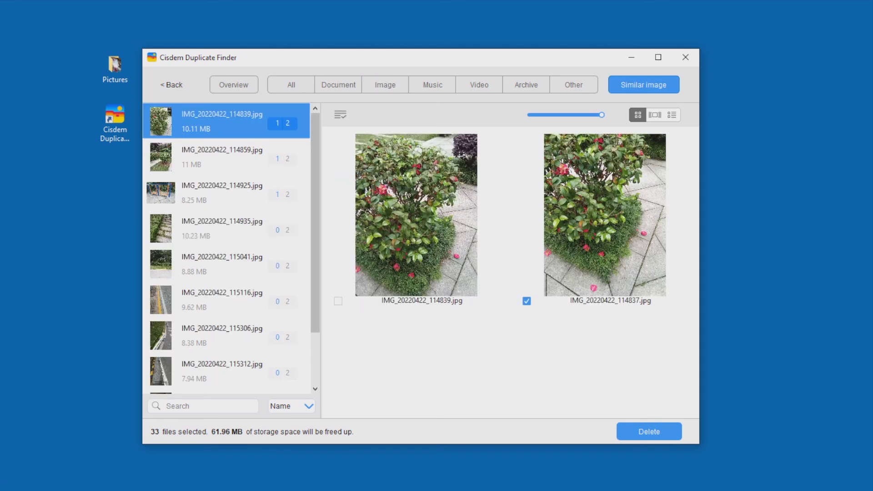
pyautogui.click(649, 431)
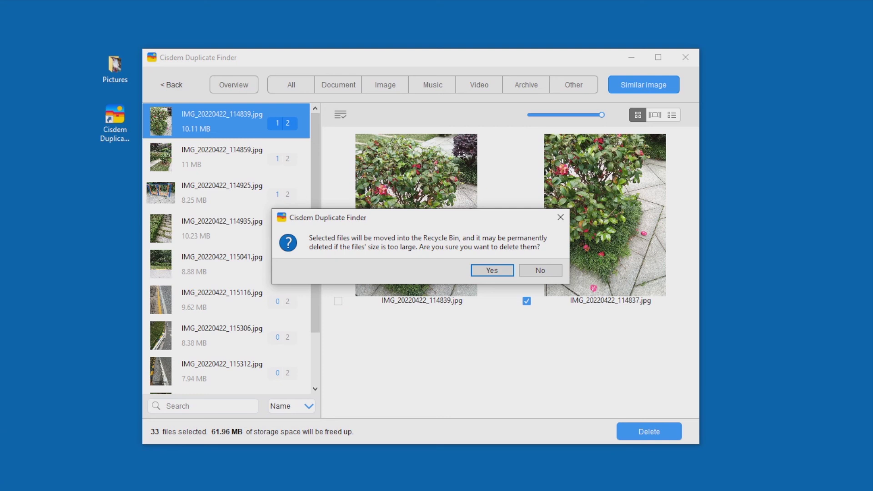
pyautogui.press('Return')
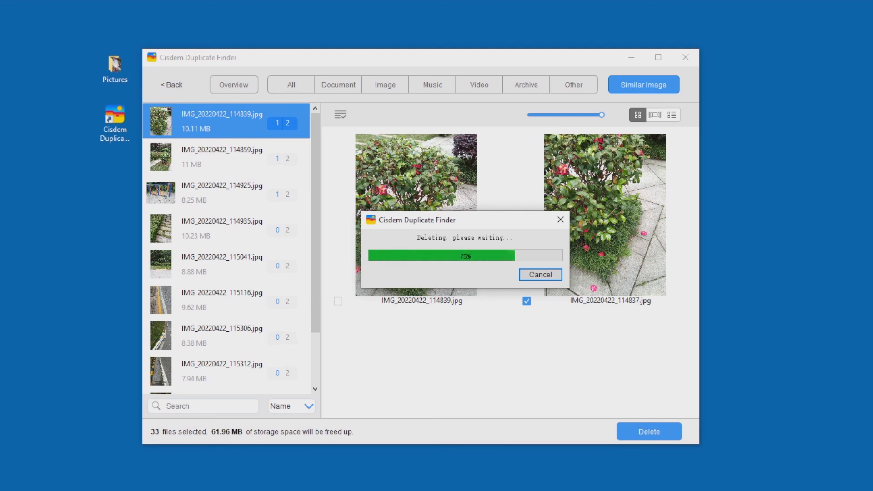